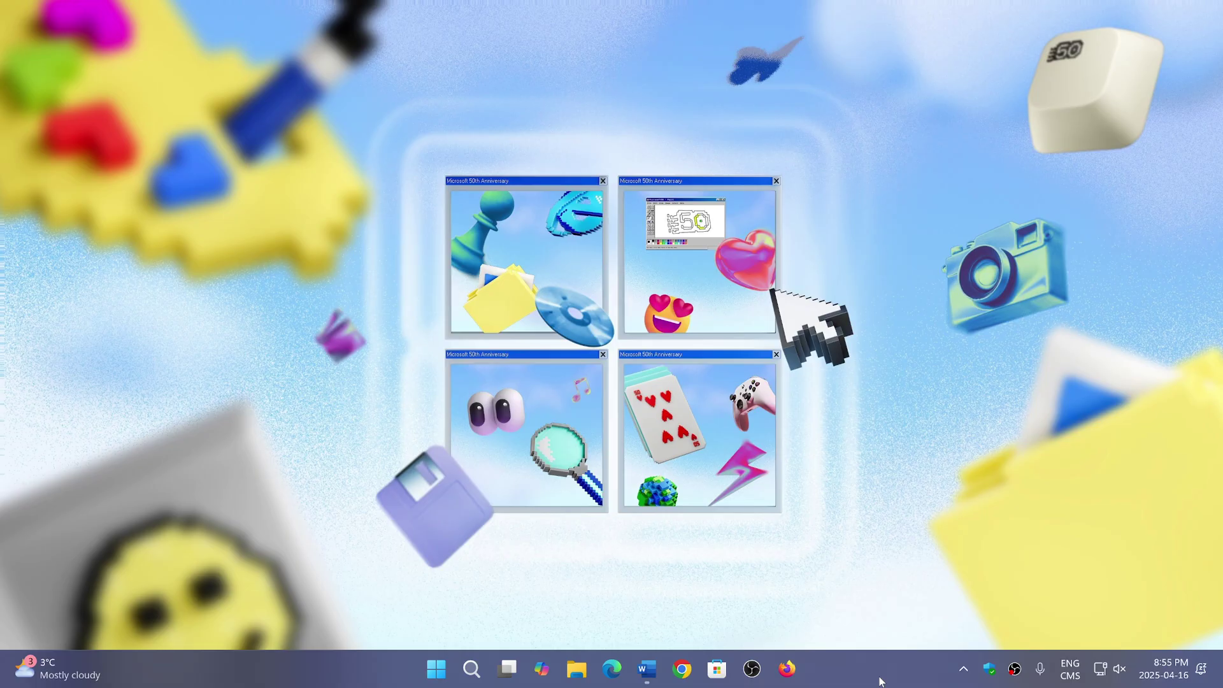
Restore the Word window showing the bulleted list of Apple devices impacted by the zero-days.
left_click(647, 667)
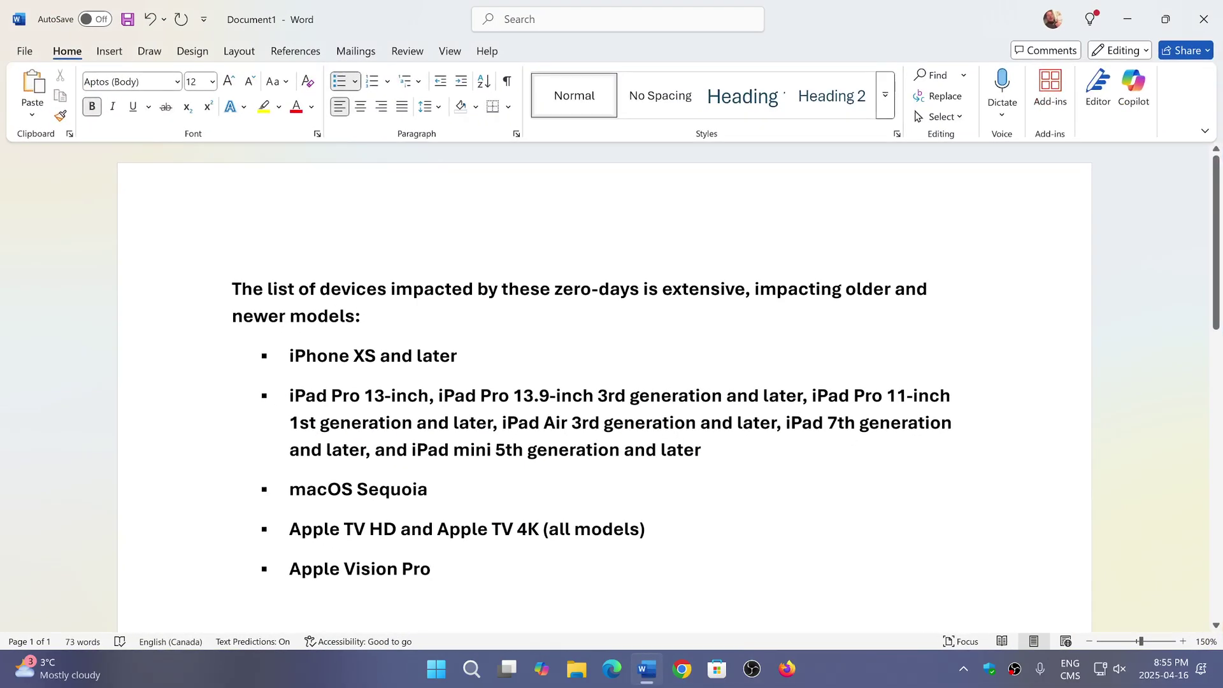